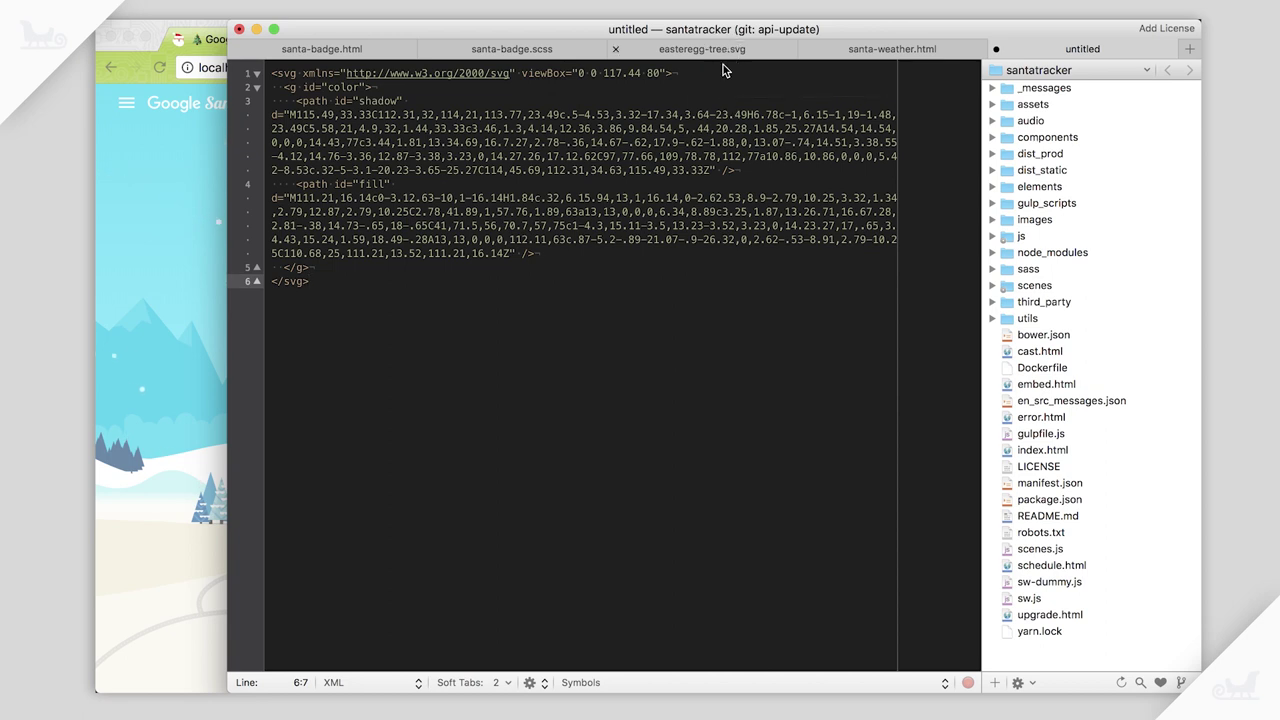
# Switch TextMate to the easteregg-tree.svg tab to view its minified SVG code.
pyautogui.click(724, 55)
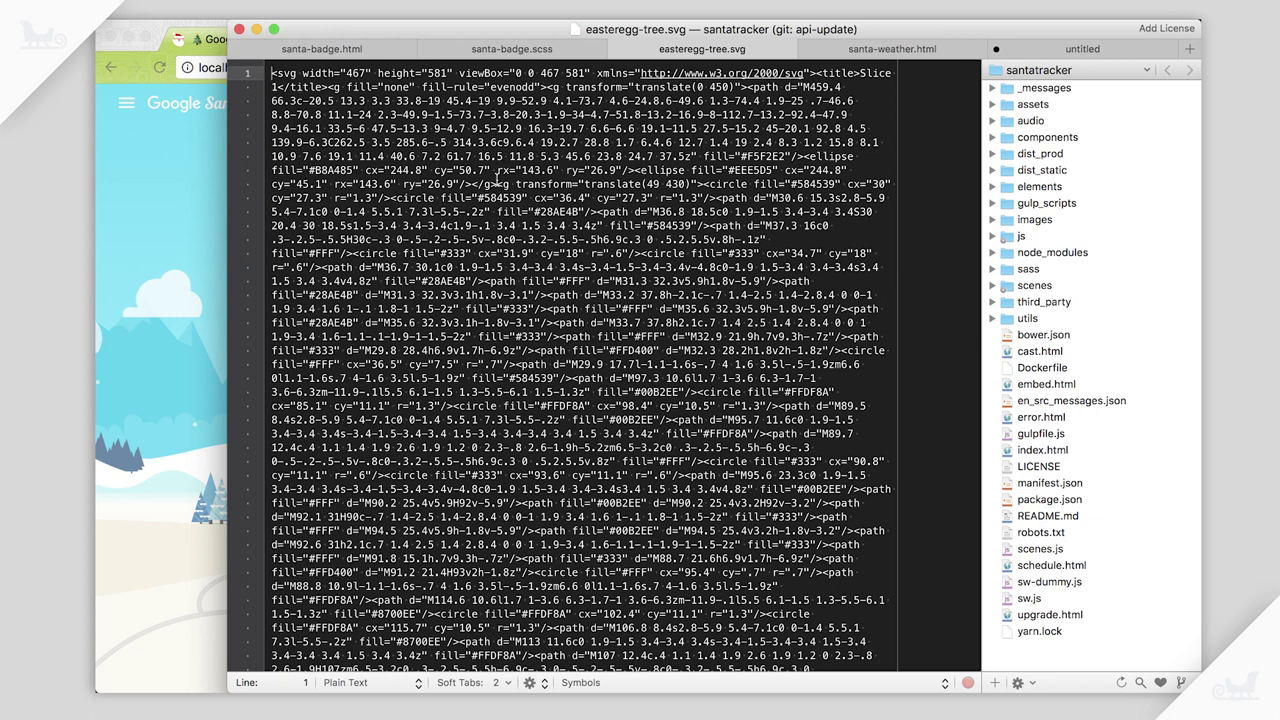
pyautogui.scroll(-2, 498, 181)
pyautogui.scroll(3, 498, 181)
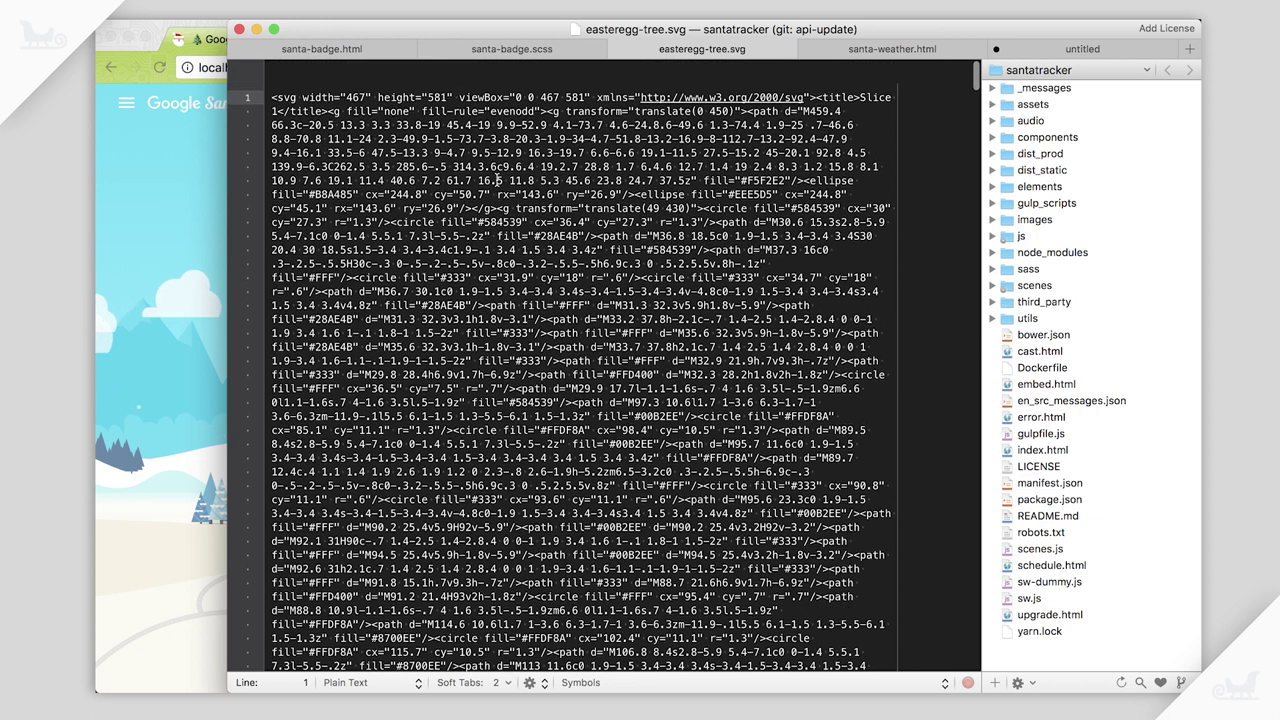
pyautogui.scroll(2, 498, 181)
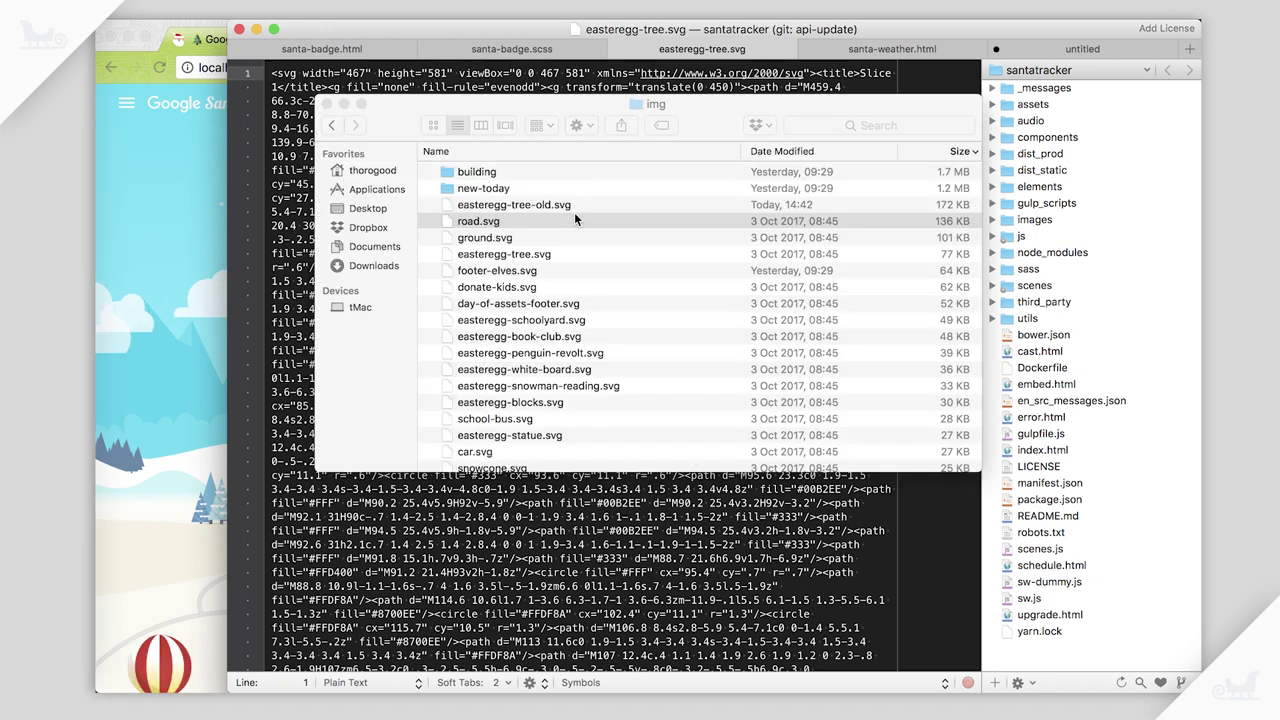
# Compare the tree SVG file sizes, then bring up easteregg-tree-old.svg's context menu.
pyautogui.click(575, 219)
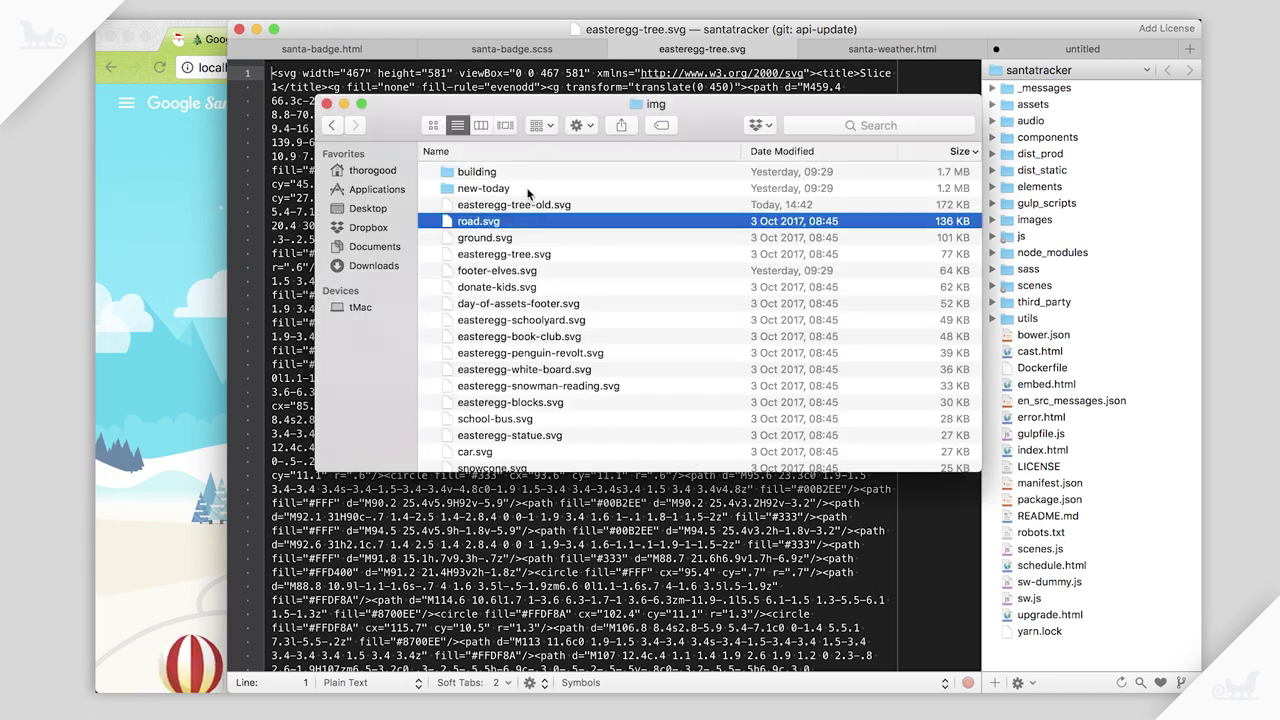
pyautogui.click(540, 205)
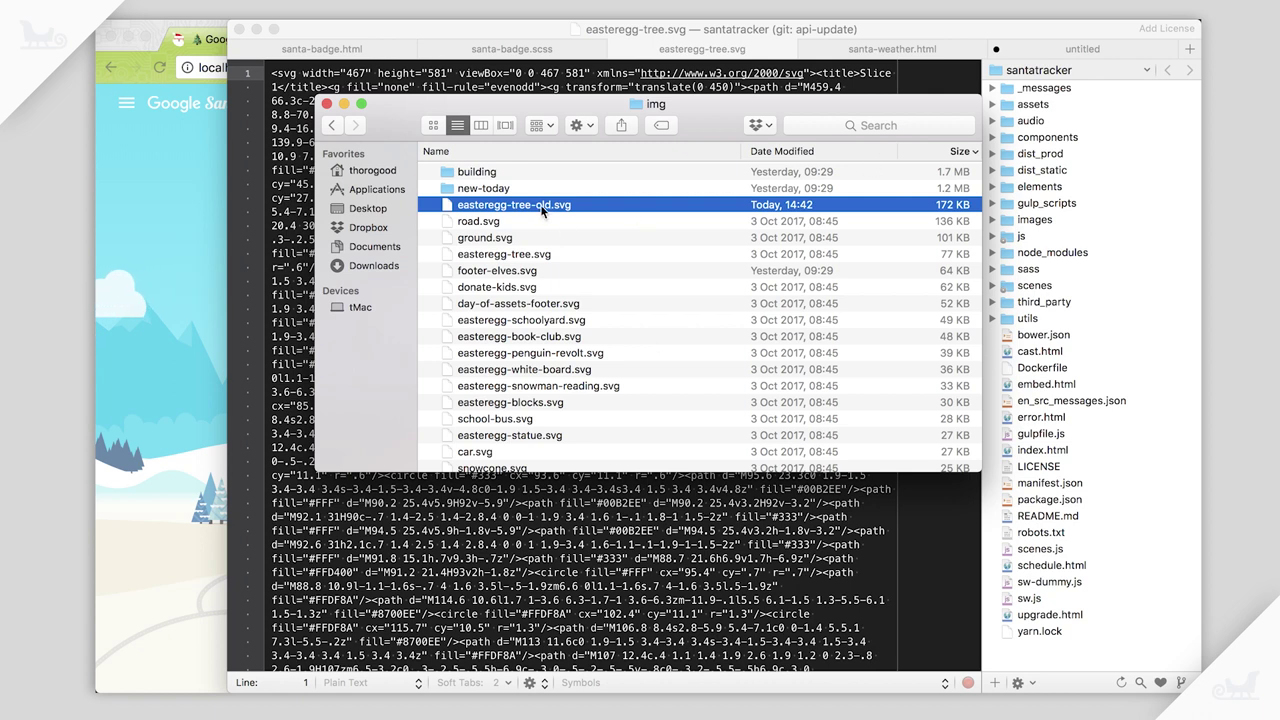
pyautogui.keyDown('super'); pyautogui.click(528, 256); pyautogui.keyUp('super')
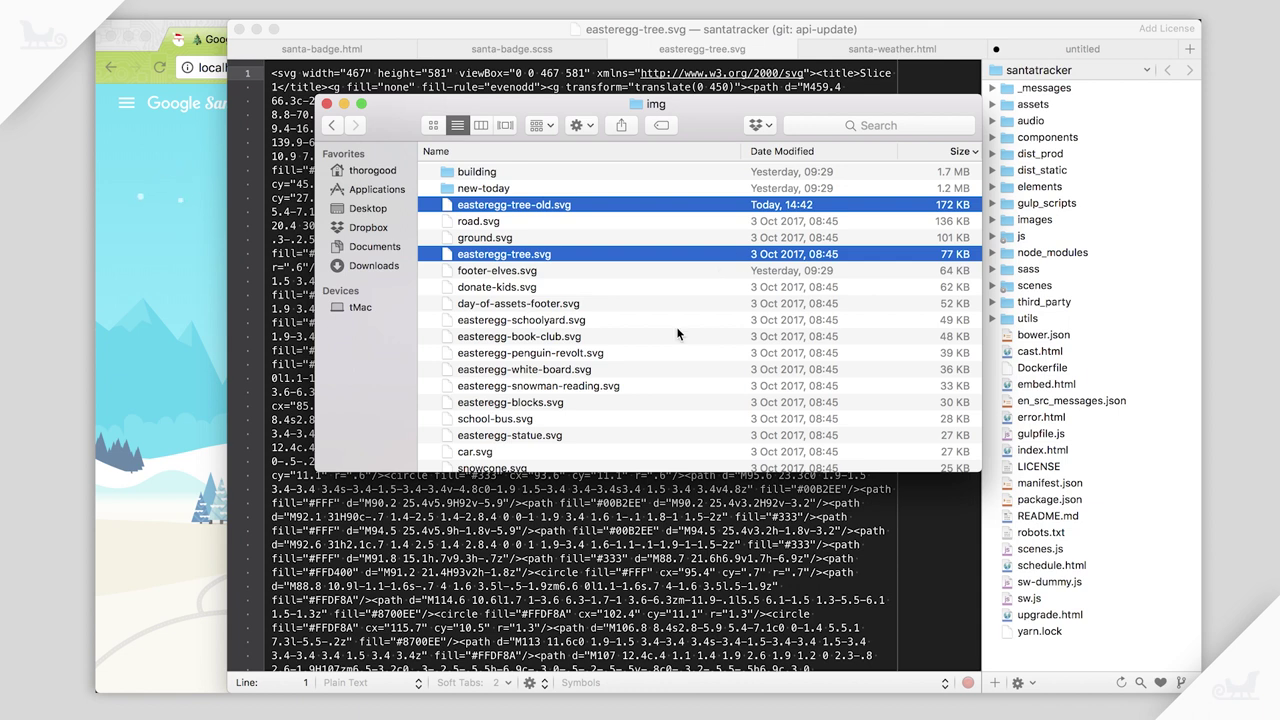
pyautogui.click(590, 350)
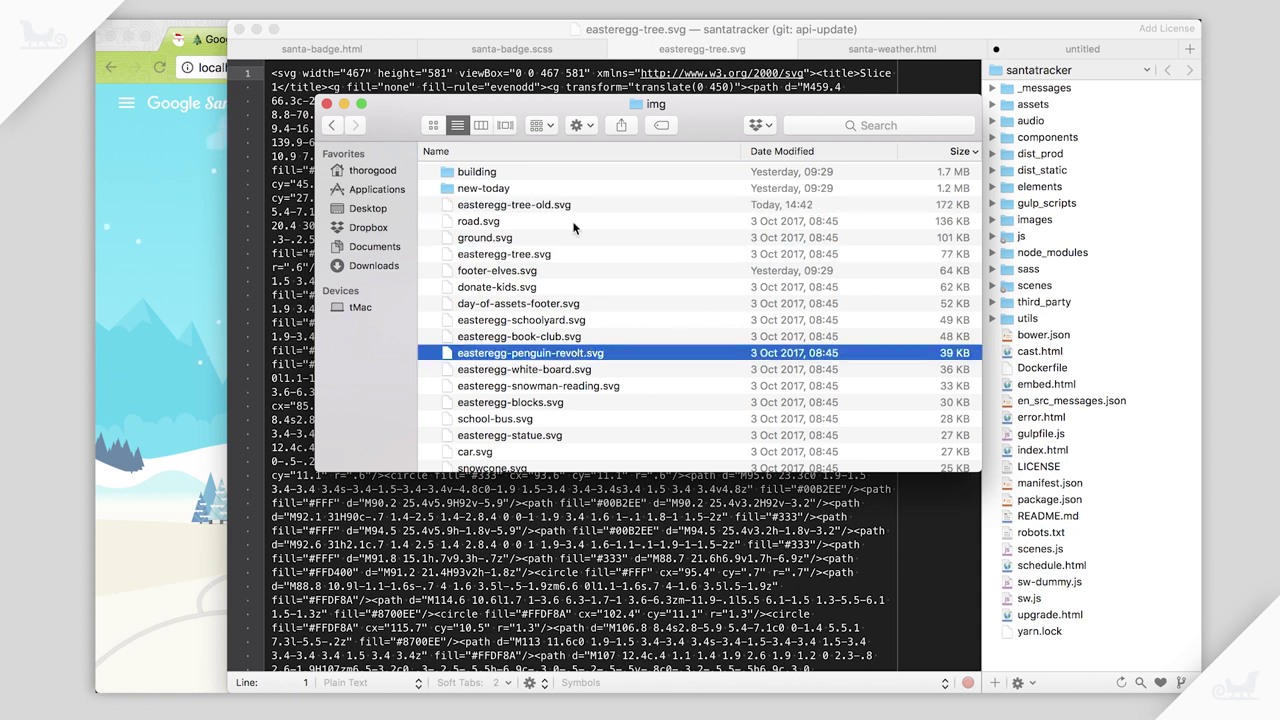
pyautogui.click(560, 205)
pyautogui.rightClick(560, 205)
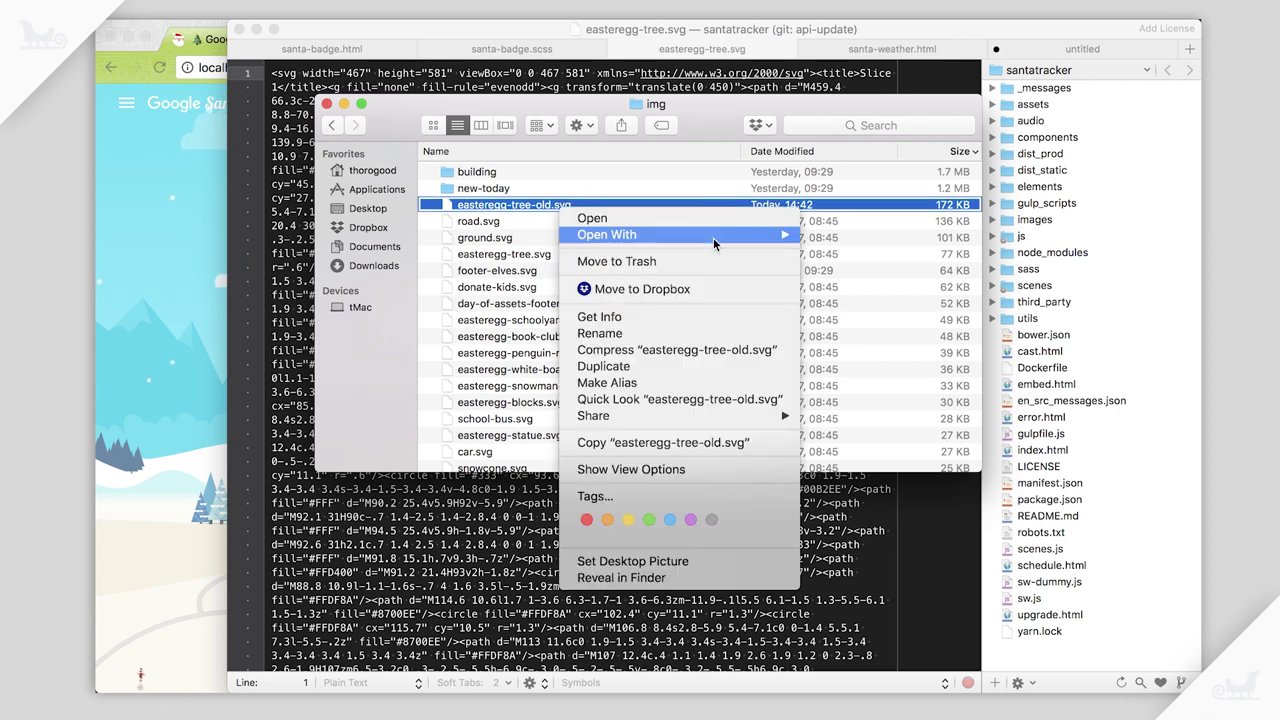
# Open easteregg-tree-old.svg in Sketch, expand its group, and inspect layers XMLID_610_ and XMLID_612_.
pyautogui.moveTo(688, 236)
pyautogui.click(905, 358)
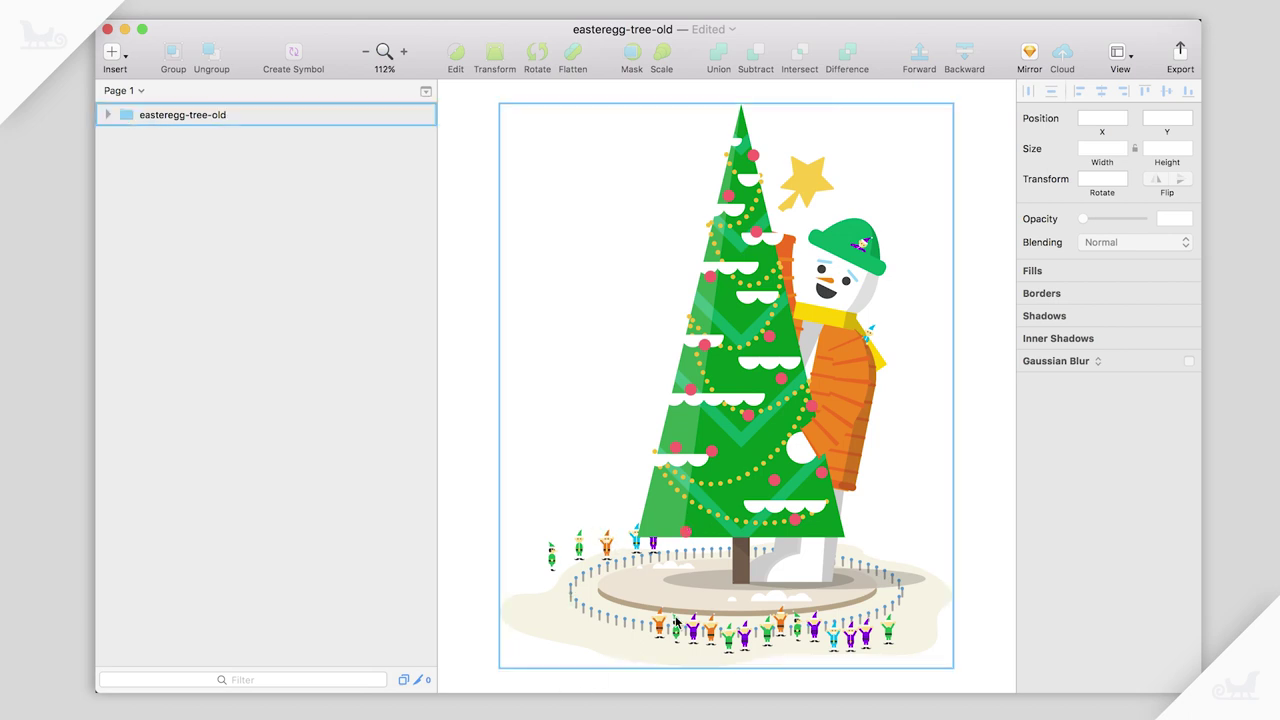
pyautogui.click(108, 115)
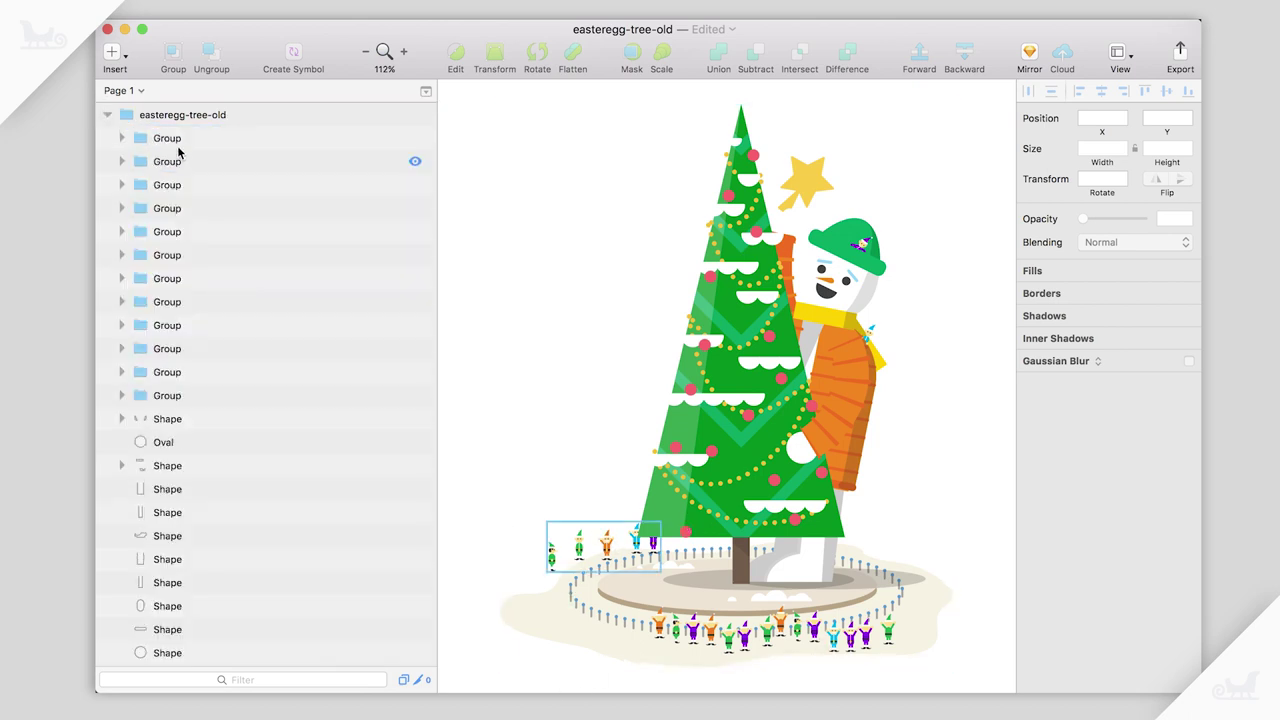
pyautogui.scroll(-10, 263, 246)
pyautogui.scroll(-5, 263, 246)
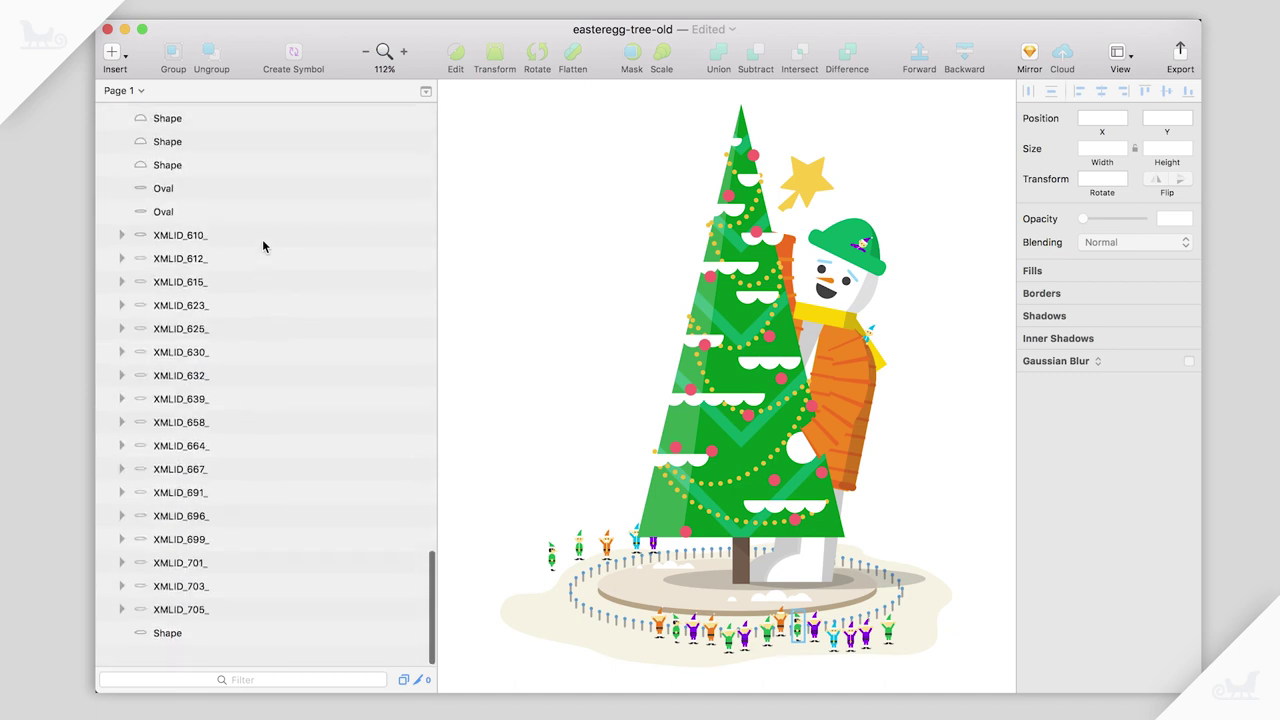
pyautogui.click(204, 265)
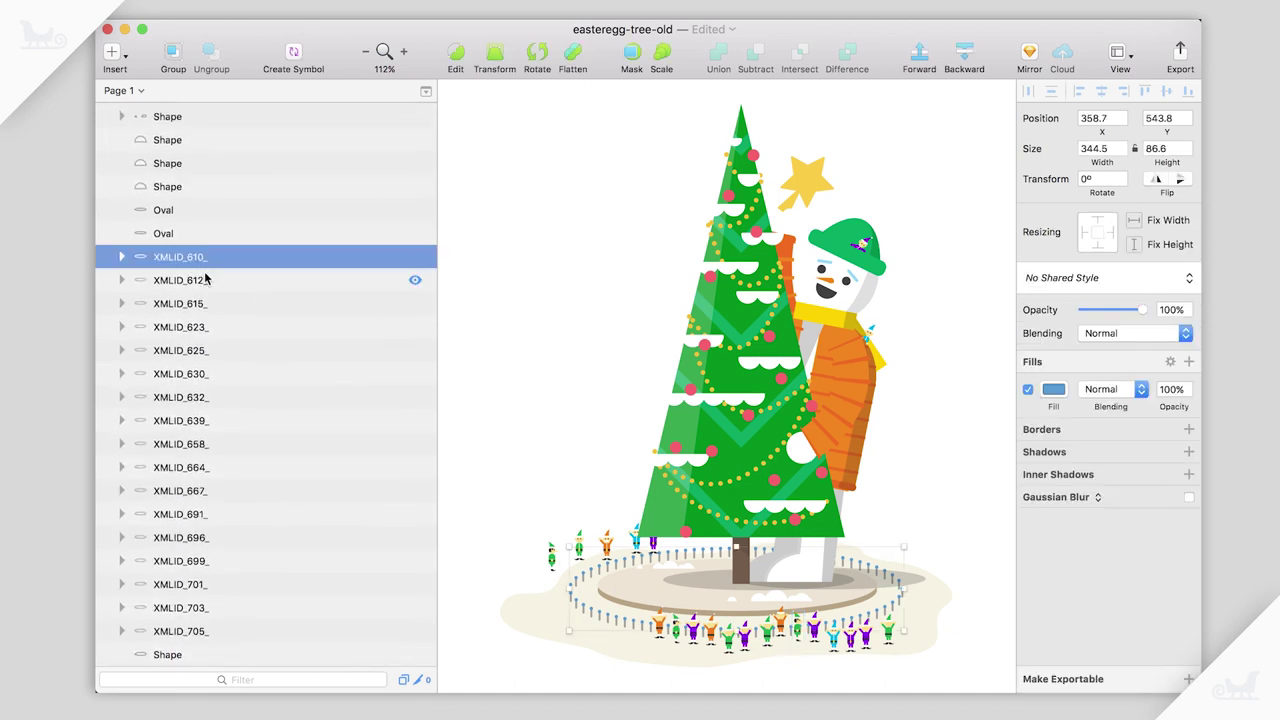
pyautogui.click(206, 280)
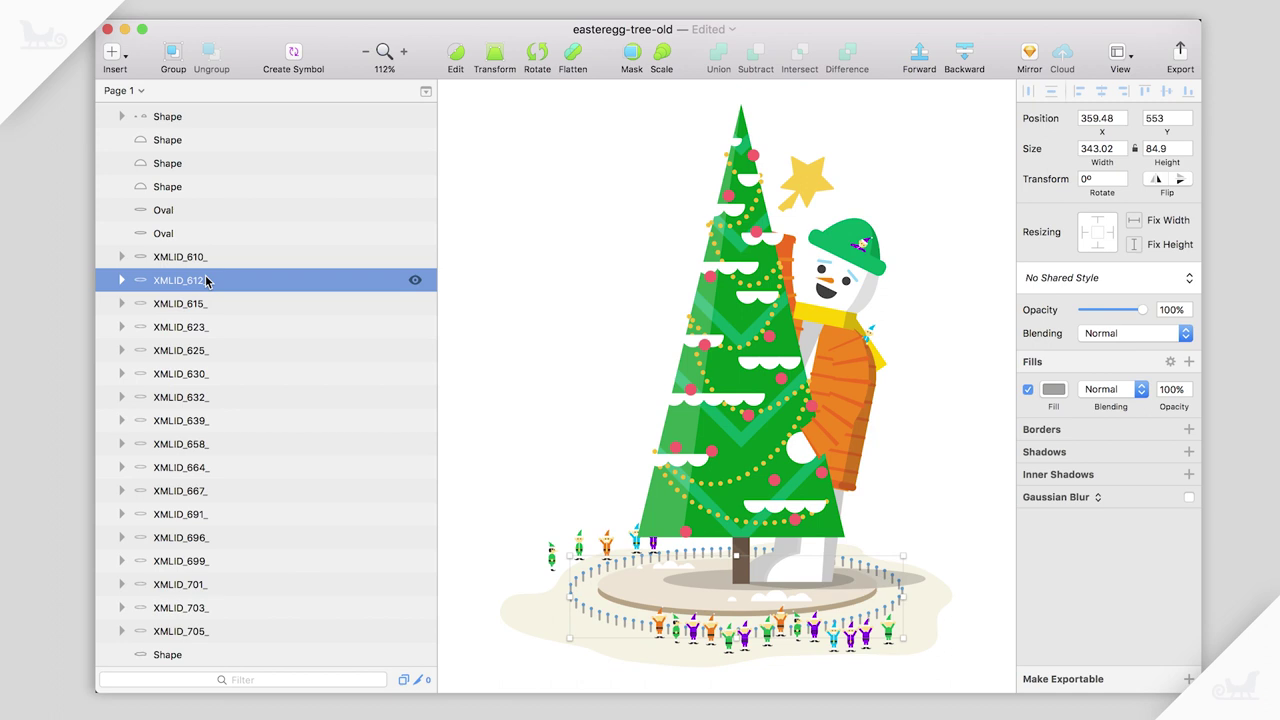
pyautogui.press('Escape')
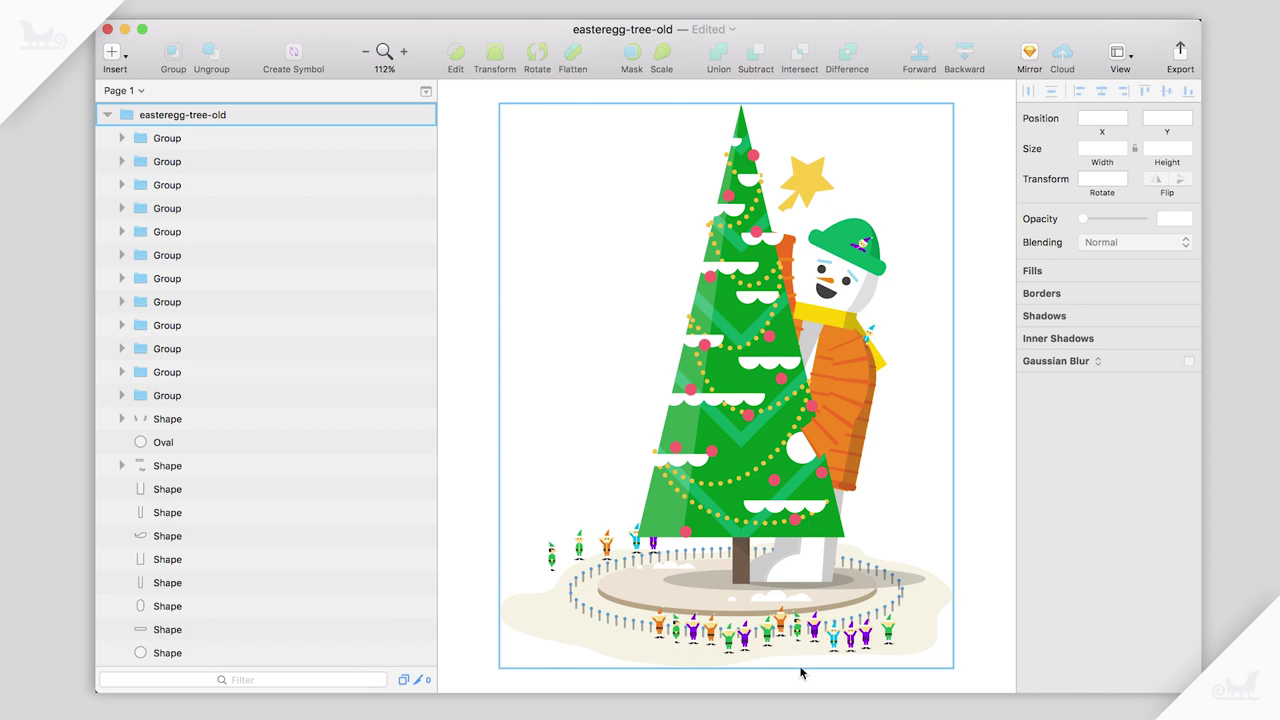
# Delete the fence-post layers XMLID_615_ through XMLID_705_, undo the deletion, and deselect.
pyautogui.scroll(-10, 197, 148)
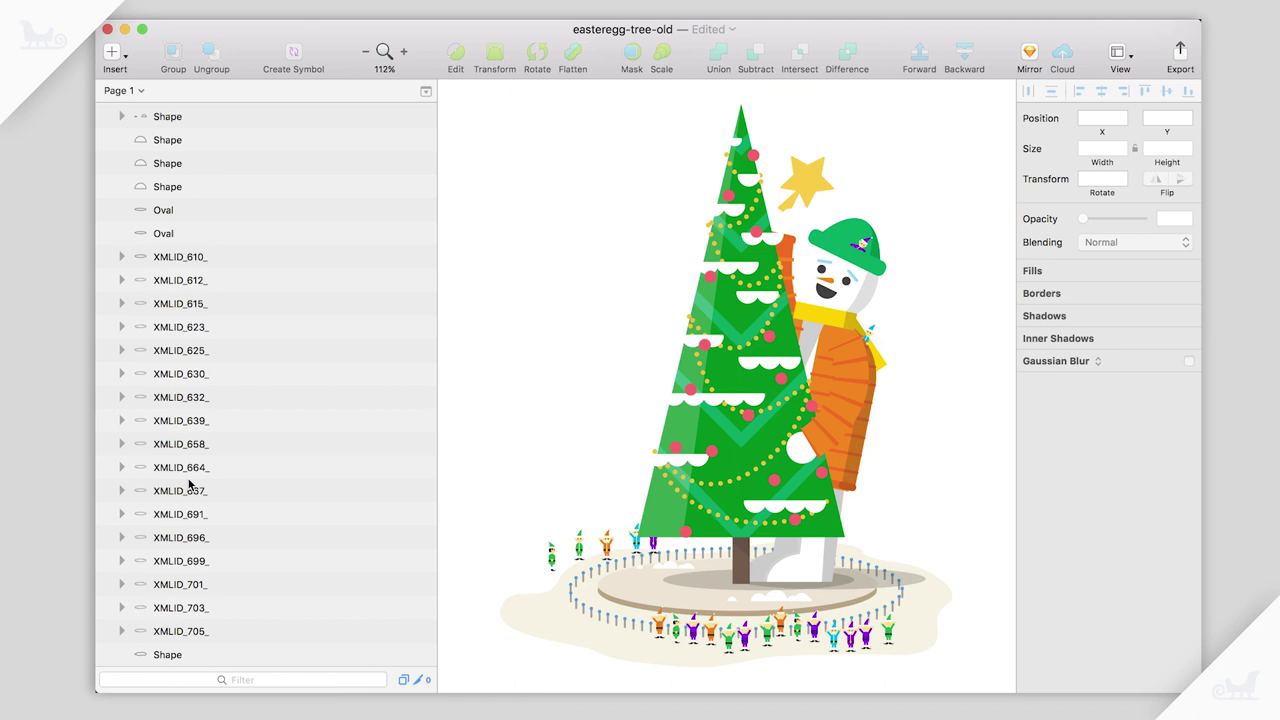
pyautogui.click(182, 631)
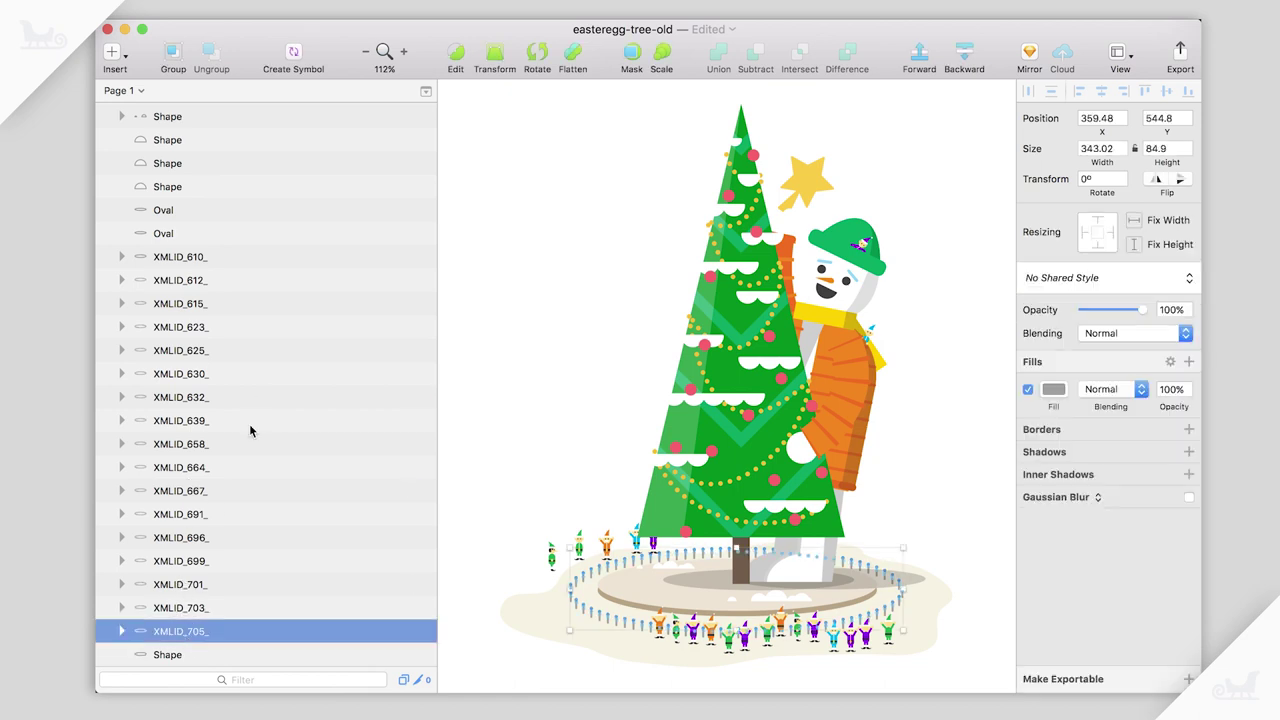
pyautogui.keyDown('shift'); pyautogui.click(204, 311); pyautogui.keyUp('shift')
pyautogui.press('Delete')
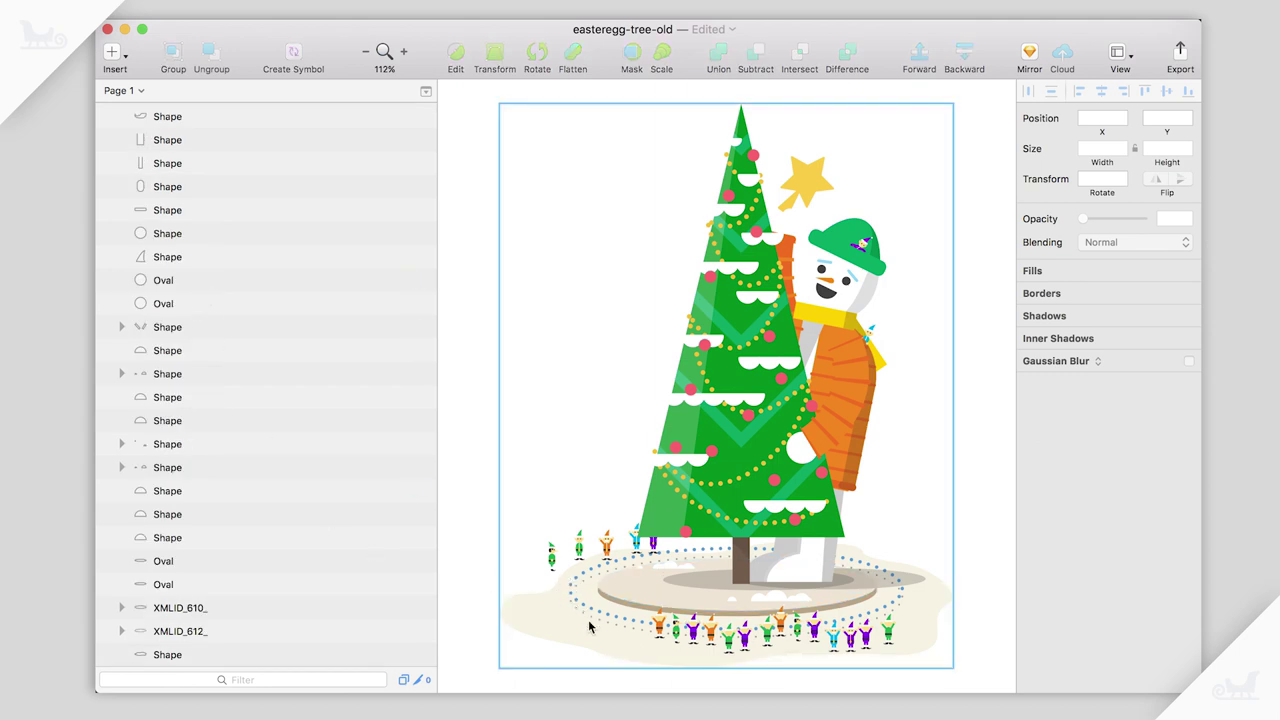
pyautogui.press('super+z')
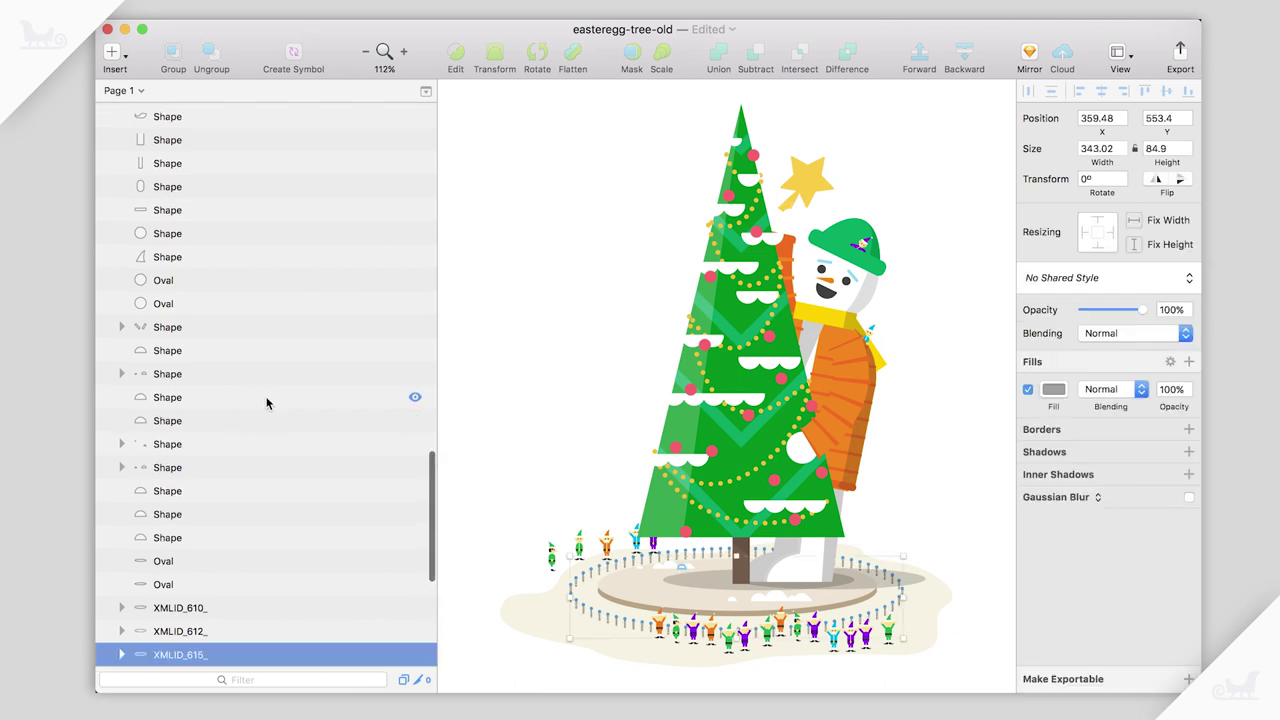
pyautogui.scroll(-8, 300, 470)
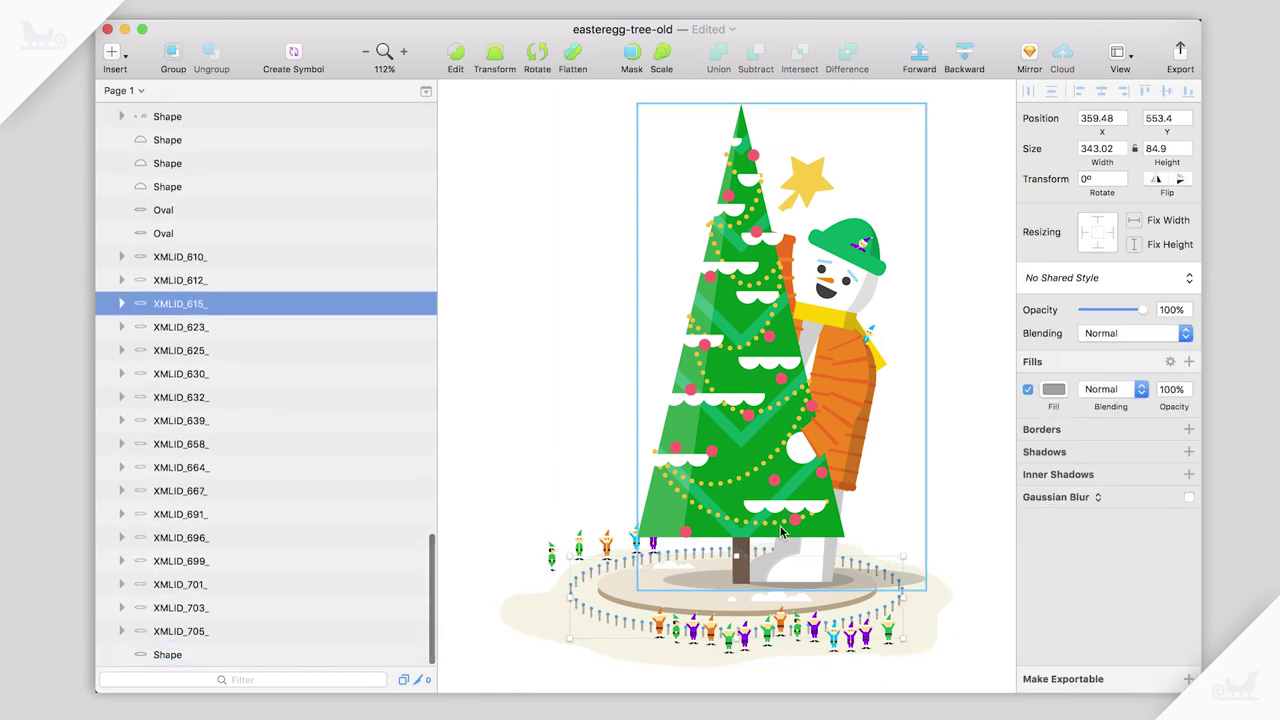
pyautogui.click(313, 272)
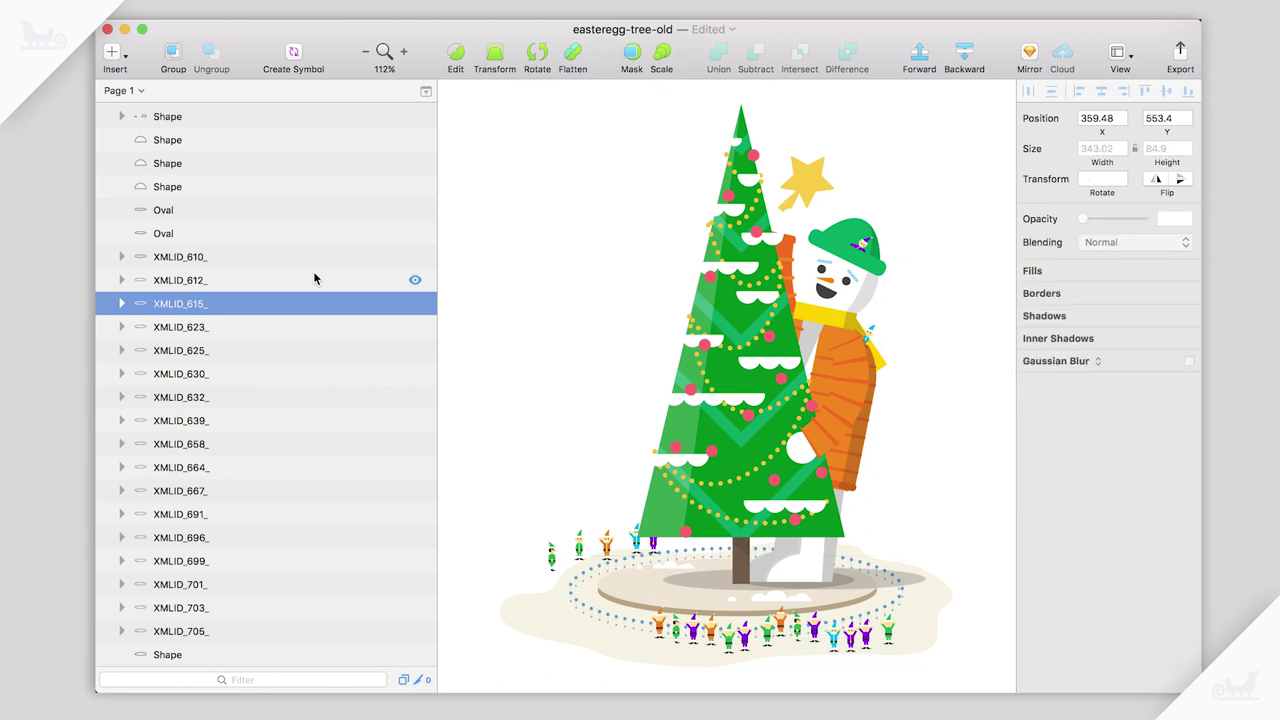
pyautogui.press('Escape')
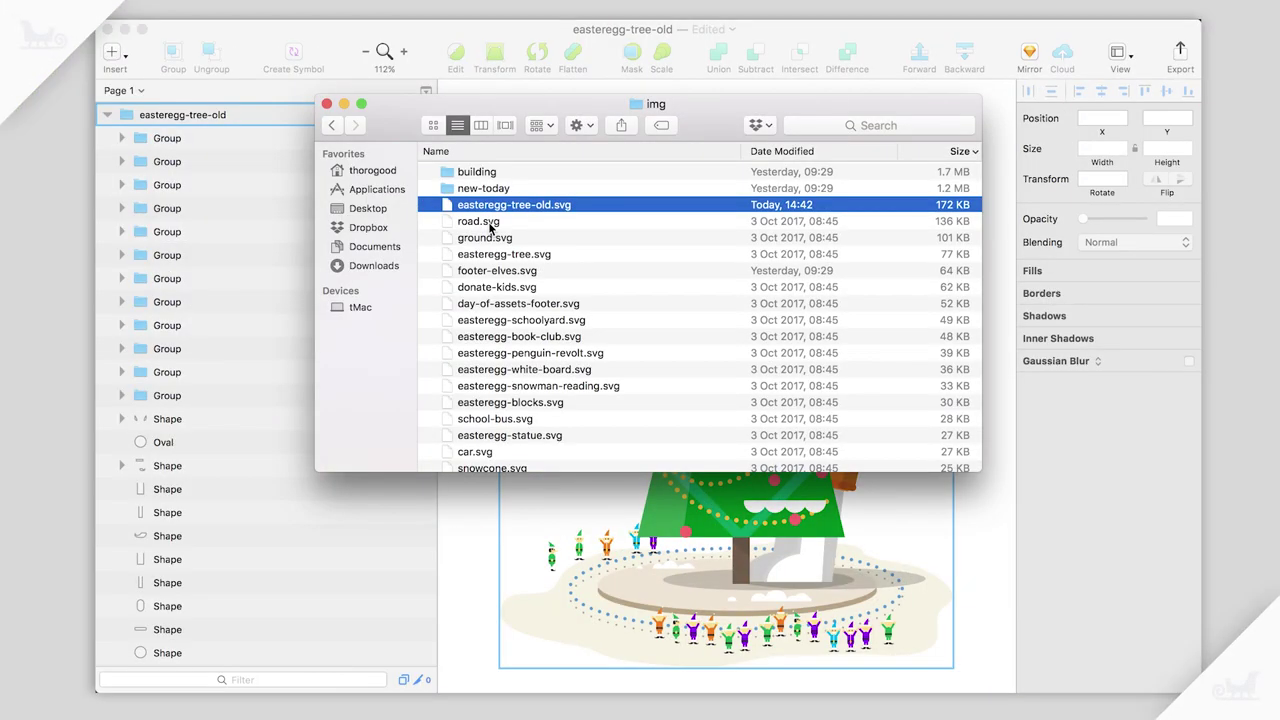
# Open road.svg with Sketch.app from its context menu in the img folder.
pyautogui.click(480, 222)
pyautogui.rightClick(490, 228)
pyautogui.moveTo(612, 248)
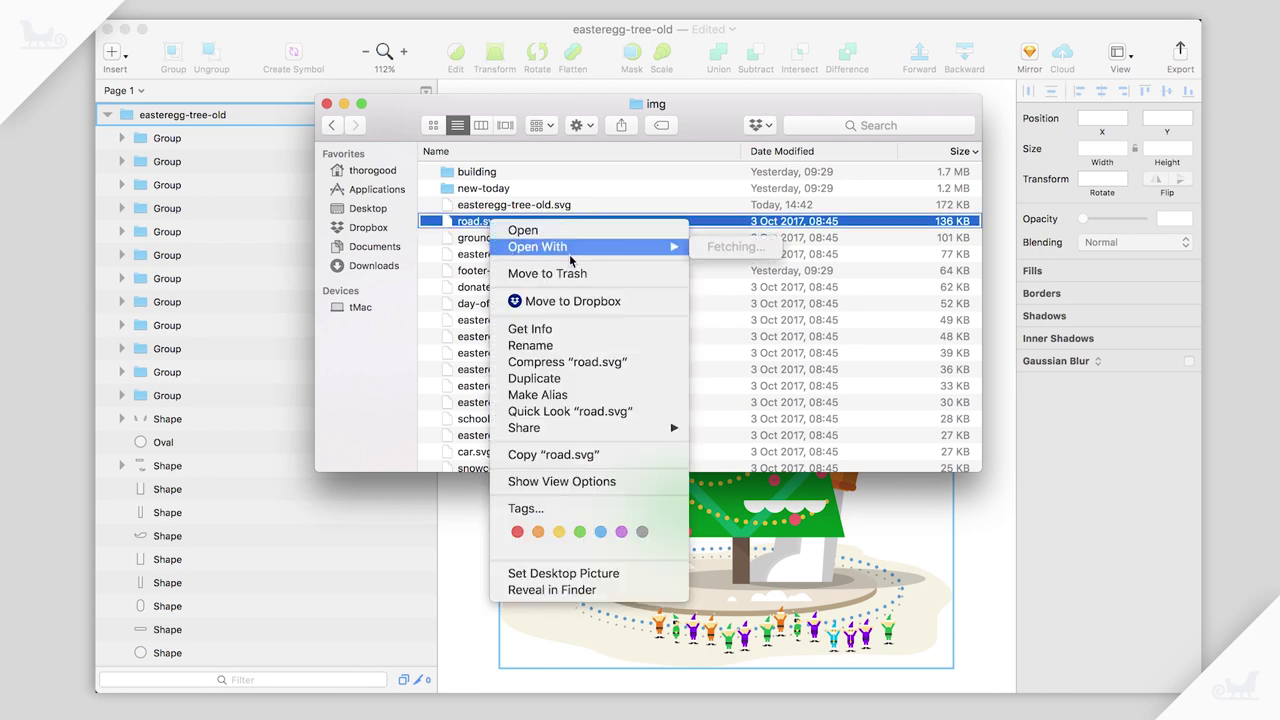
pyautogui.click(757, 367)
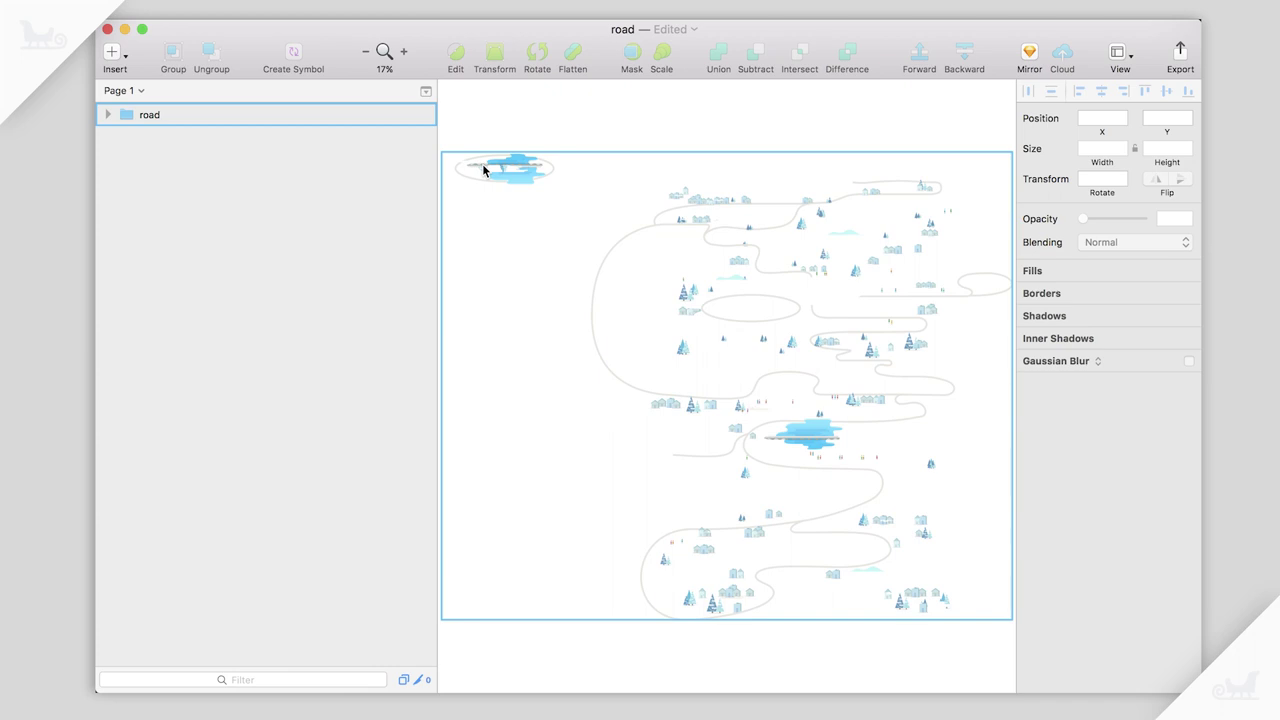
# Deselect the road group and zoom in on the road map.
pyautogui.click(480, 137)
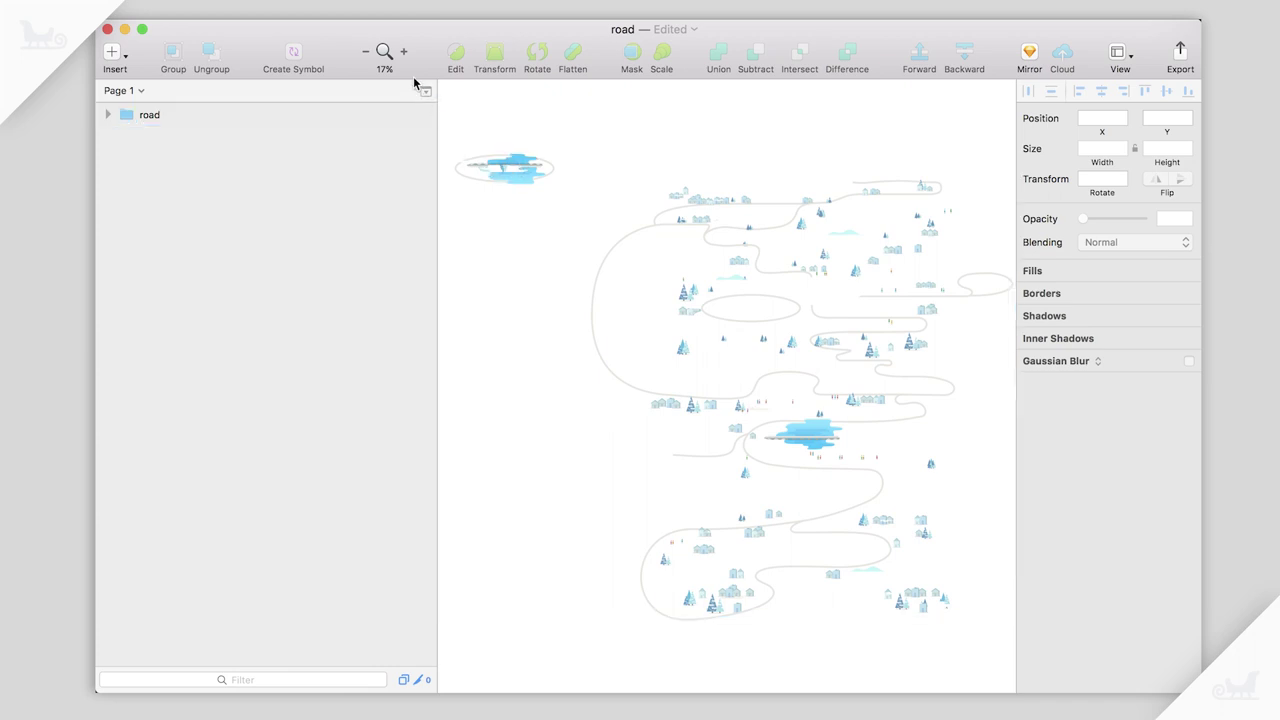
pyautogui.click(403, 51)
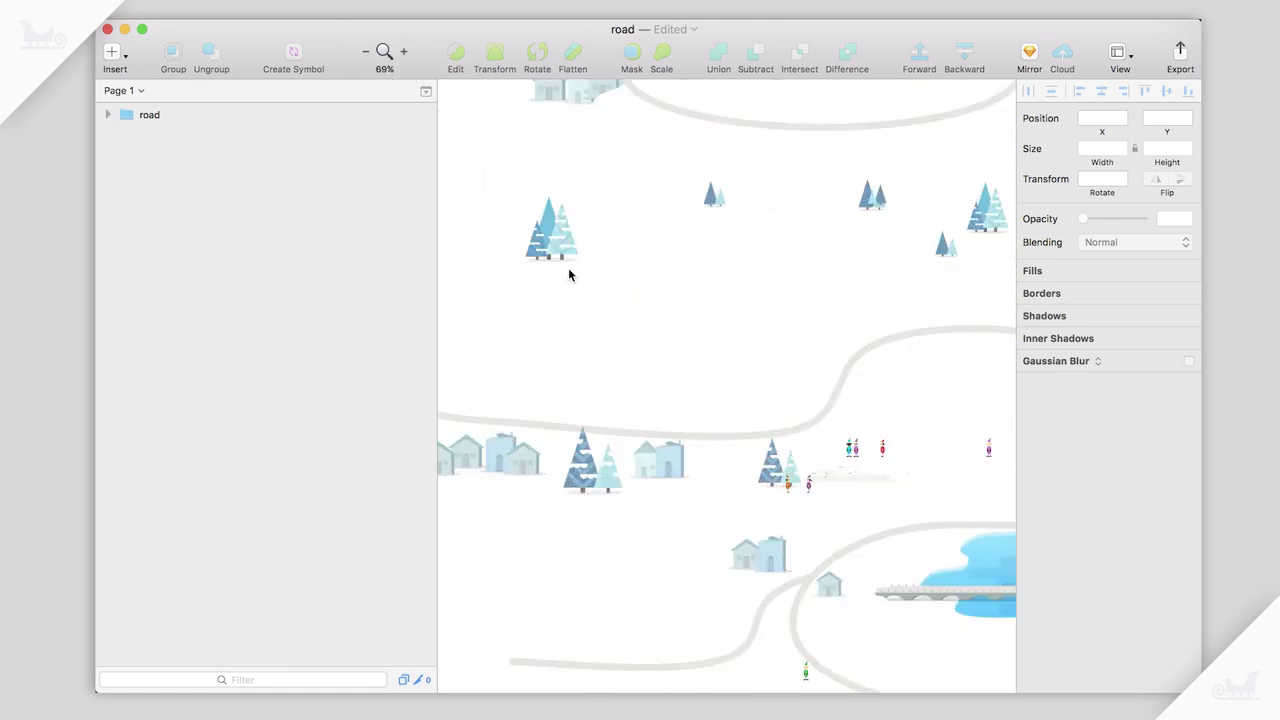
pyautogui.scroll(5, 571, 271)
pyautogui.scroll(10, 569, 275)
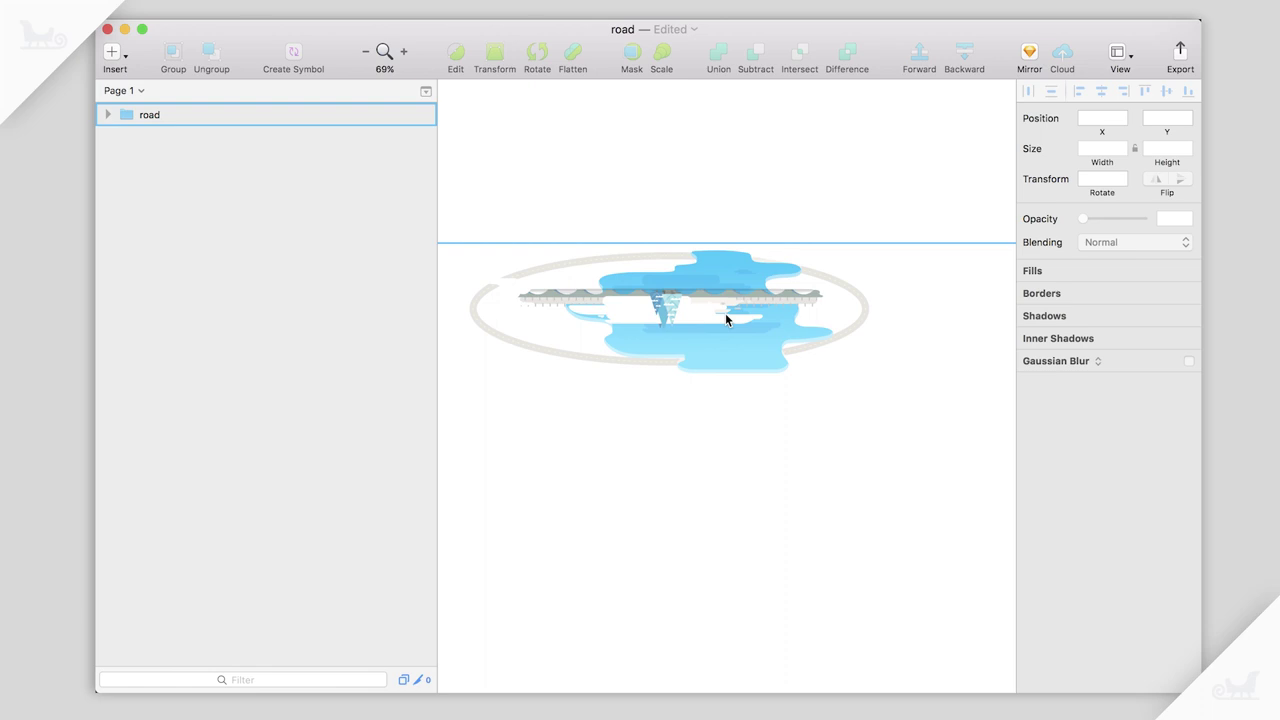
# Toggle click-through on the road group, marquee-delete its inner layers, and zoom out.
pyautogui.click(651, 302)
pyautogui.rightClick(651, 302)
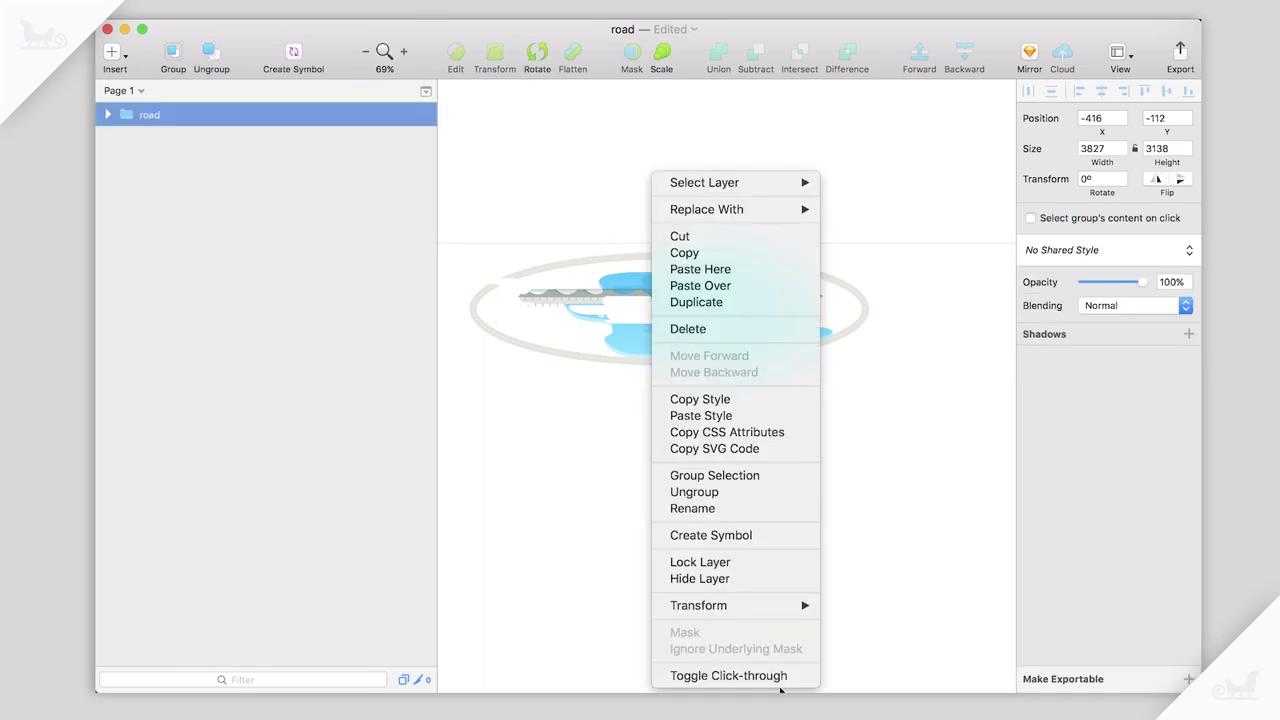
pyautogui.click(746, 678)
pyautogui.moveTo(488, 150); pyautogui.dragTo(817, 448)
pyautogui.press('Delete')
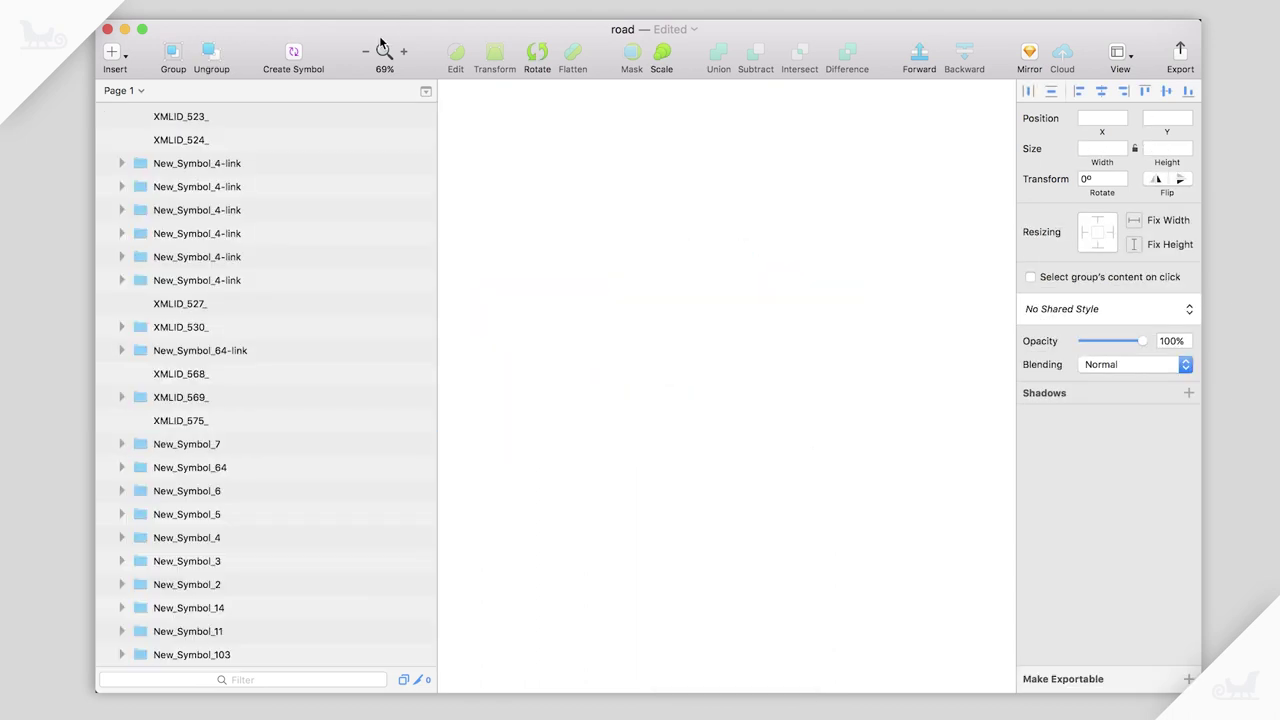
pyautogui.doubleClick(365, 51)
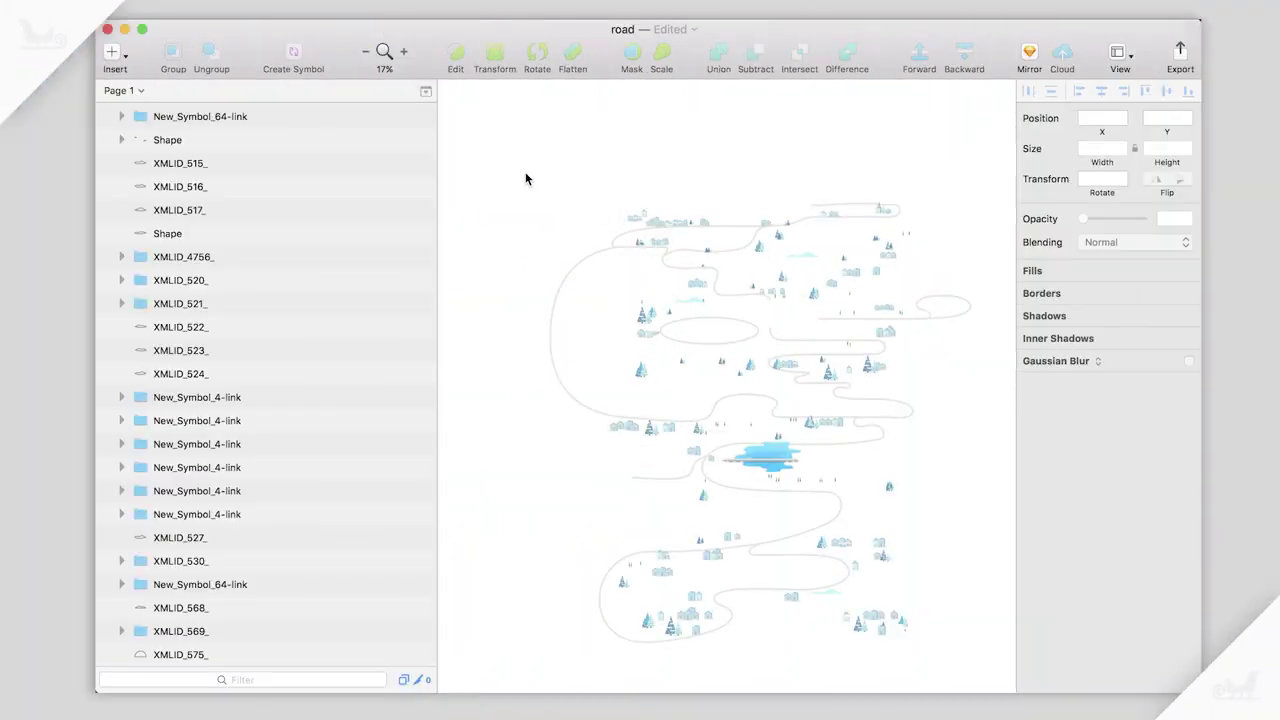
# Scroll the road canvas right, then switch between Sketch and Finder, ending on the img folder.
pyautogui.hscroll(3, 526, 178)
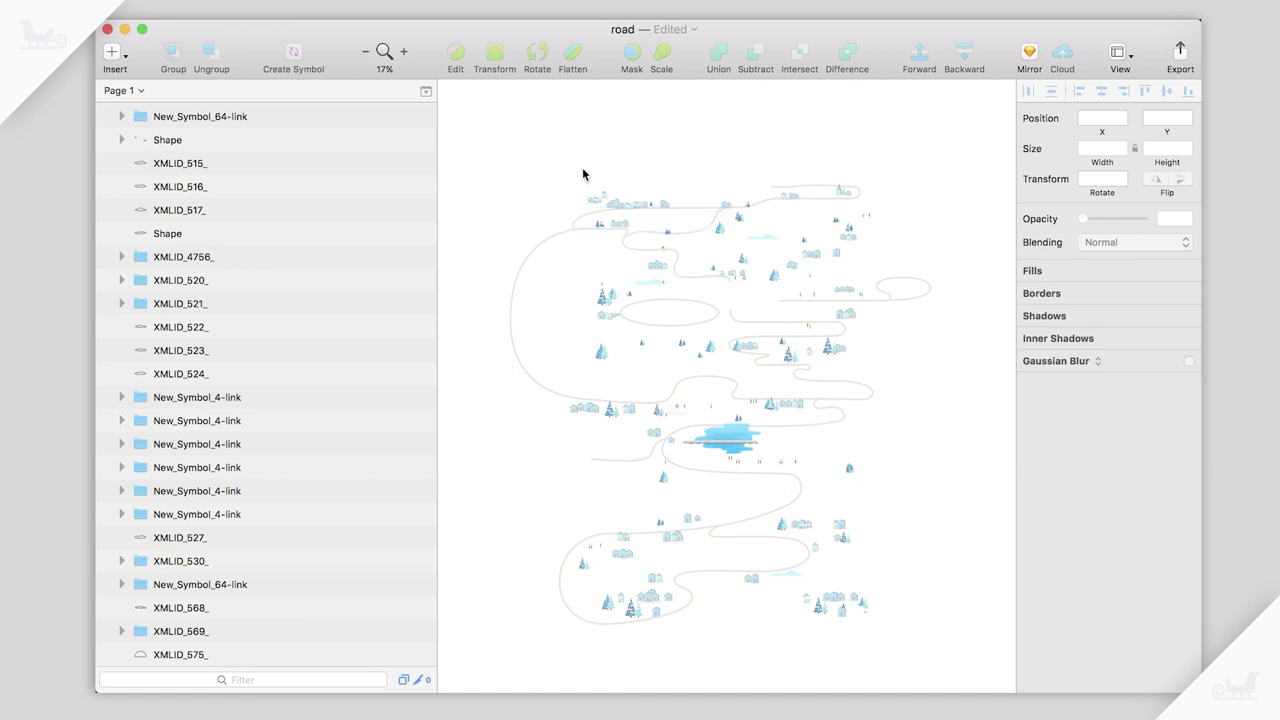
pyautogui.press('super+Tab')
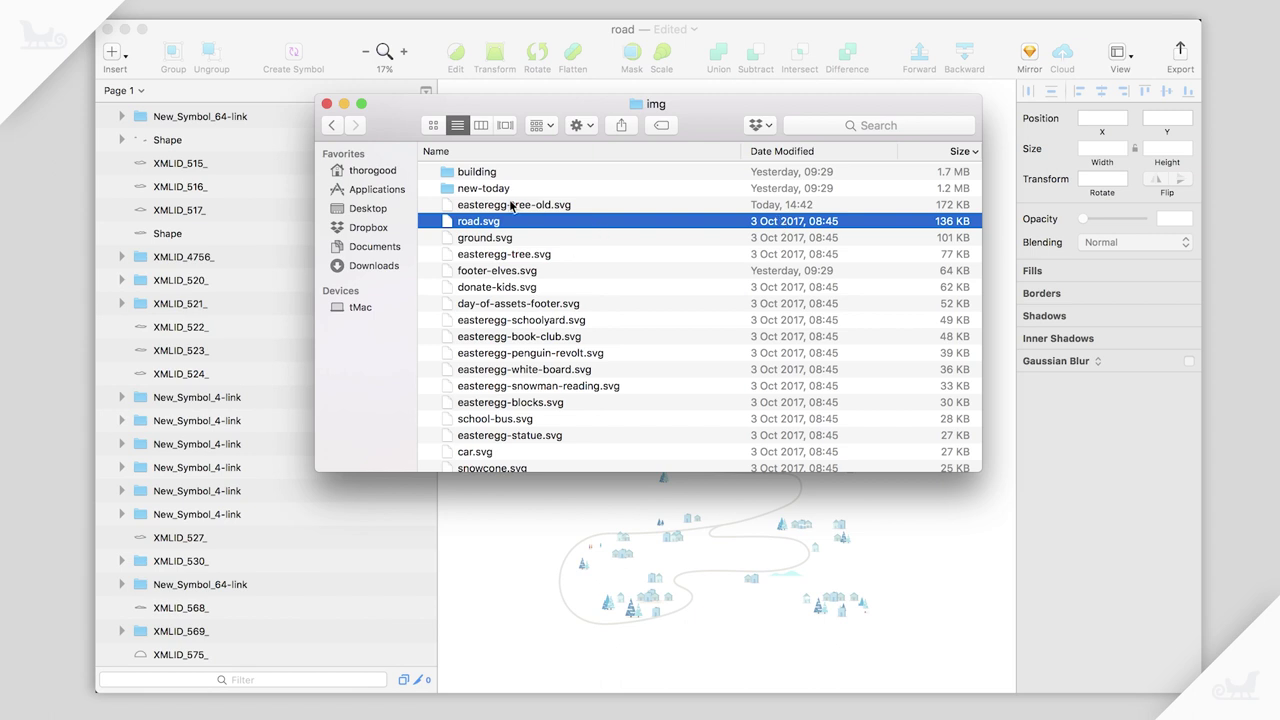
pyautogui.press('super+Tab')
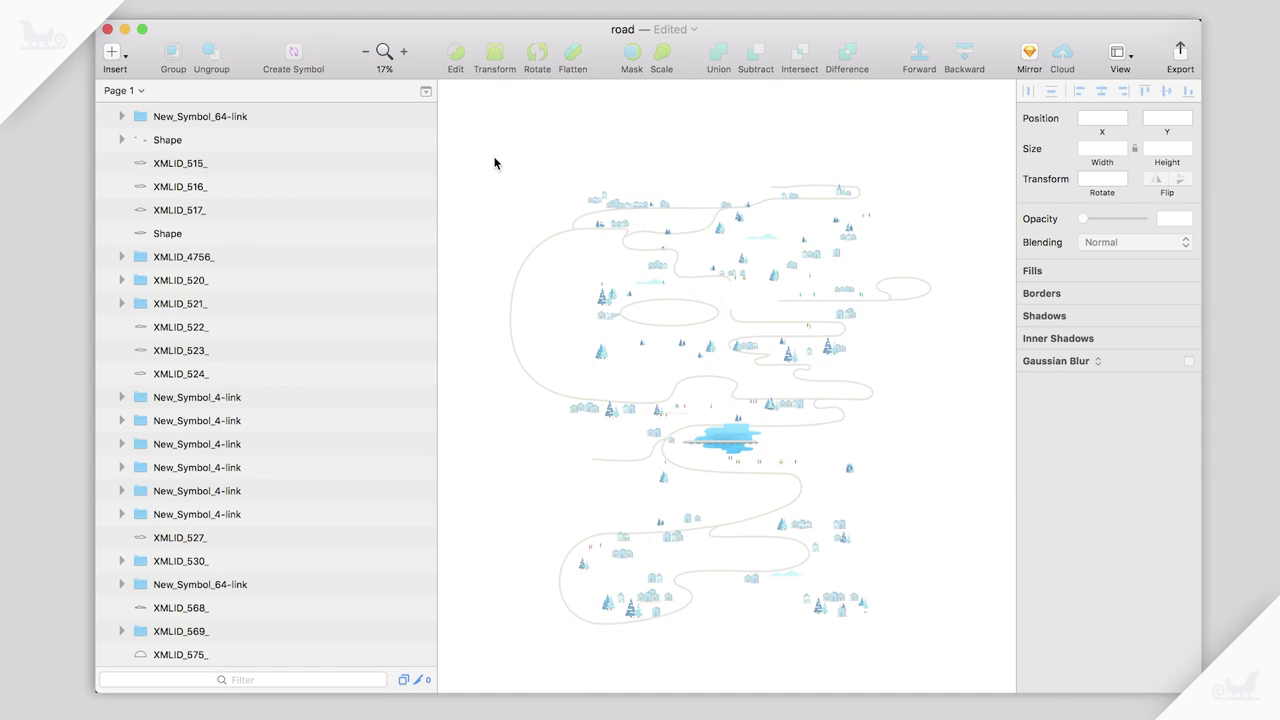
pyautogui.press('super+Tab')
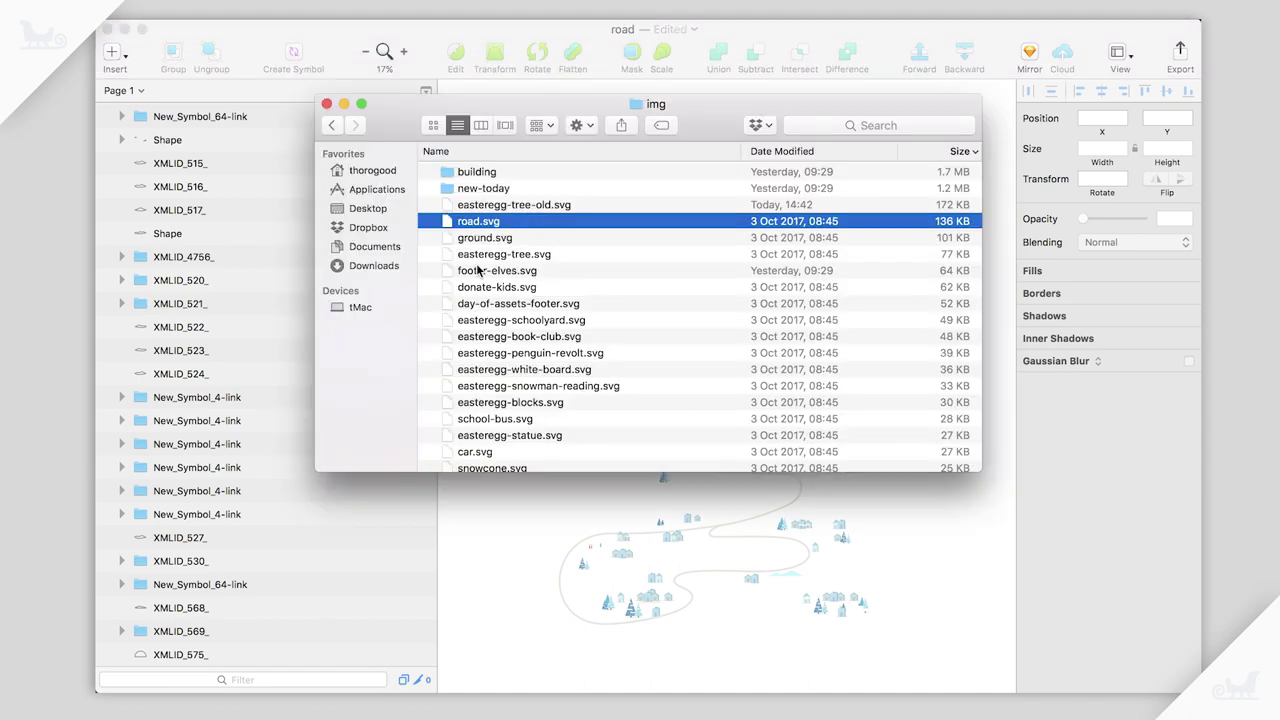
# Open the new-today folder and Quick Look carpool_2x.png.
pyautogui.doubleClick(503, 189)
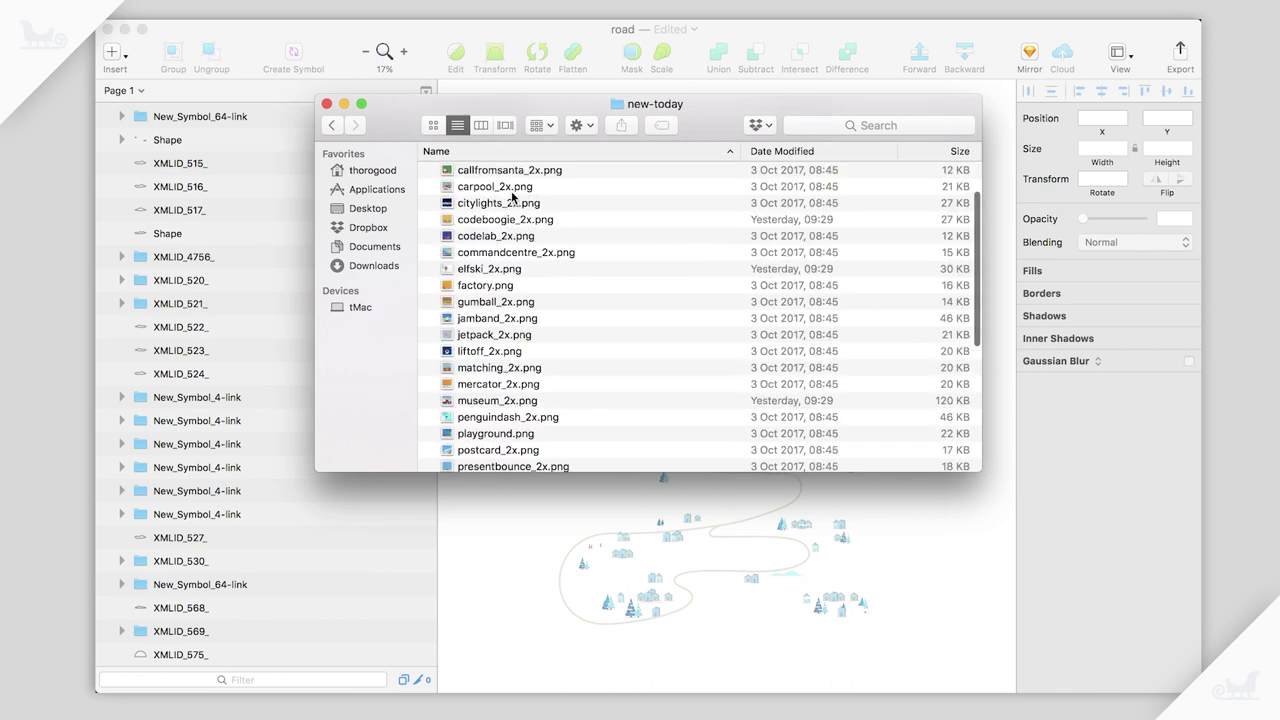
pyautogui.click(492, 187)
pyautogui.press('space')
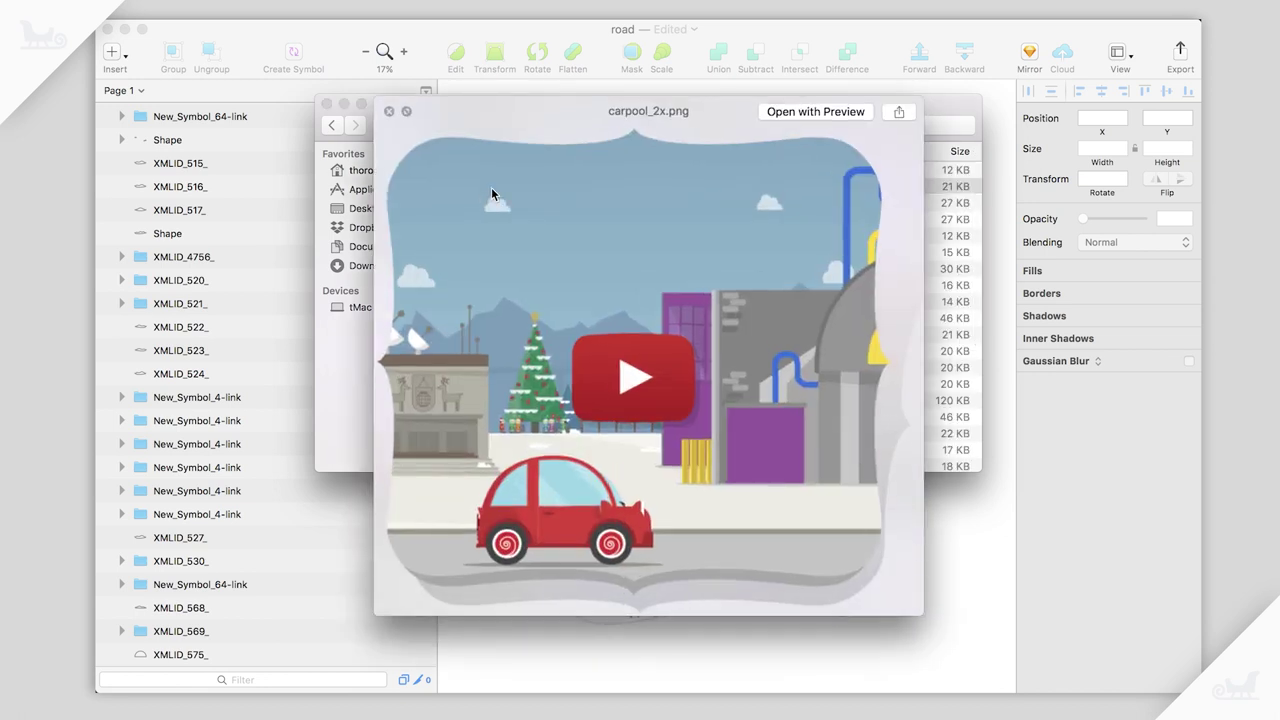